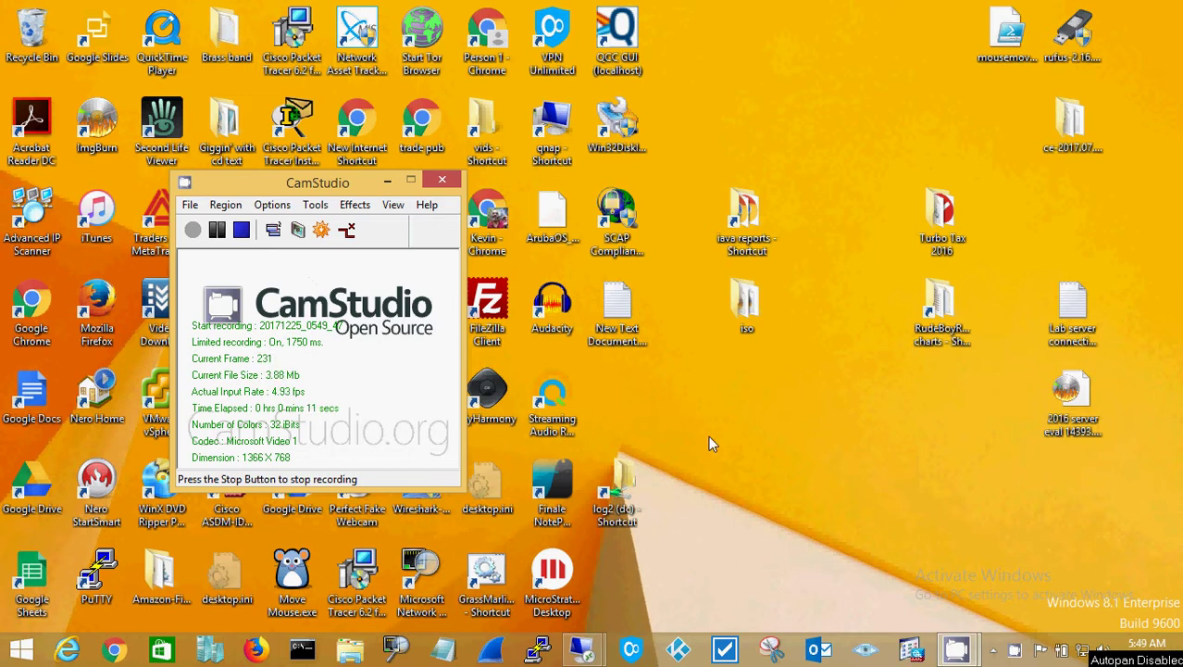
Launch Remote Desktop Connection by running mstsc from the Win+X Run dialog
right_click(19, 651)
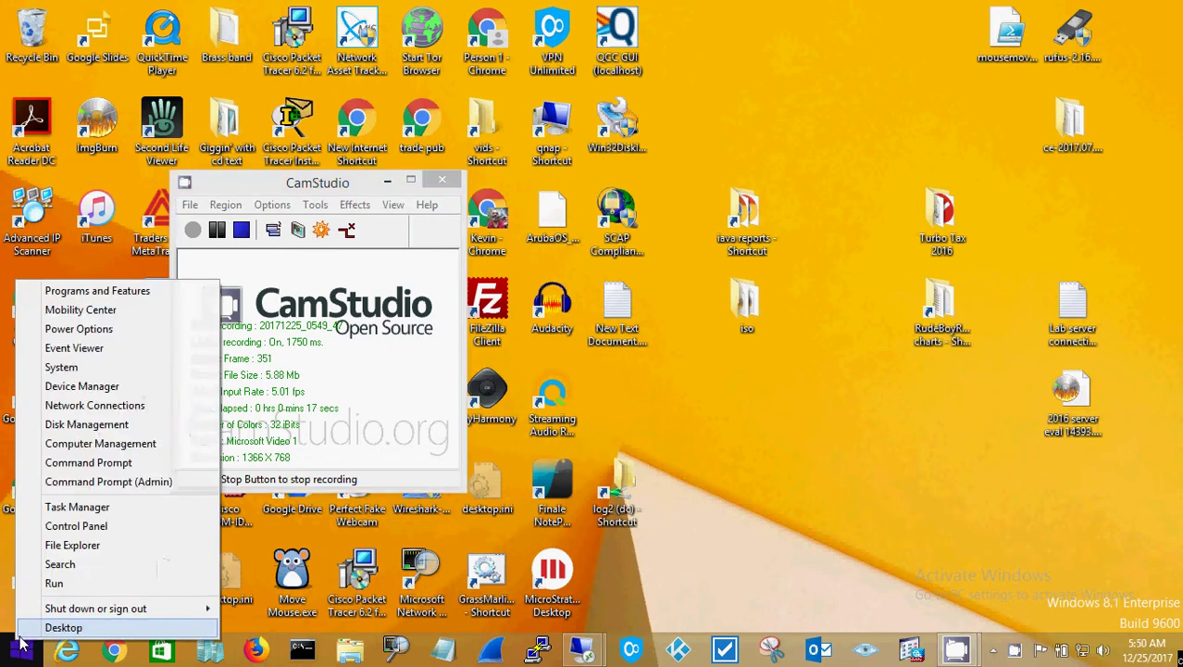
left_click(53, 585)
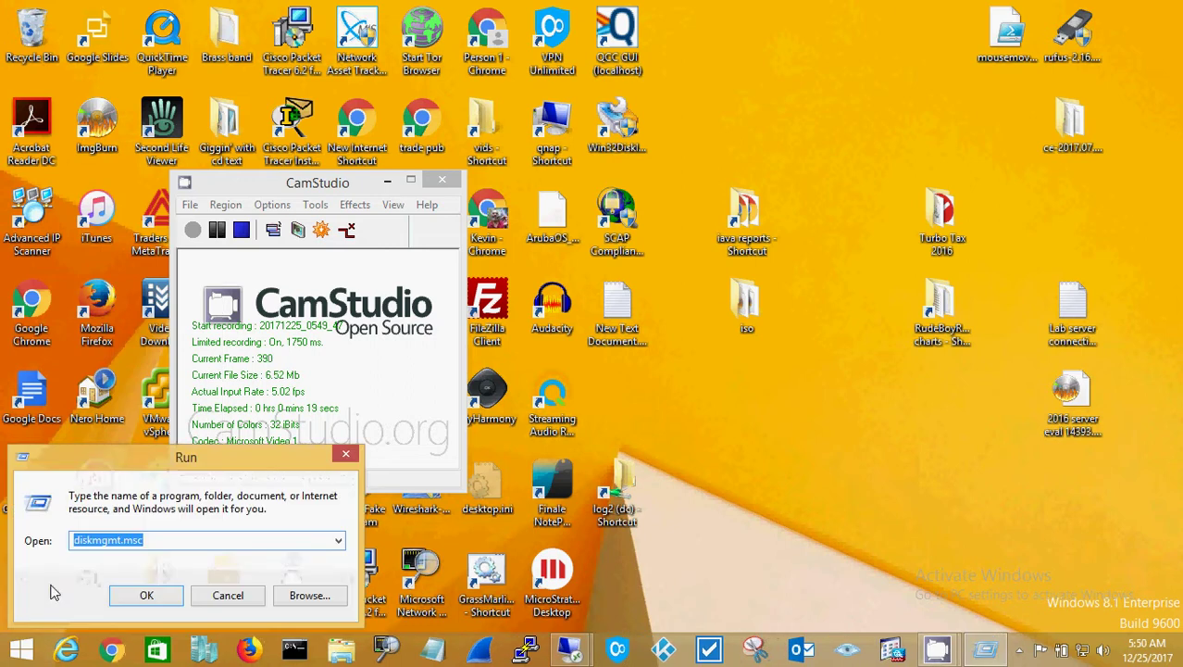
type("mstsc")
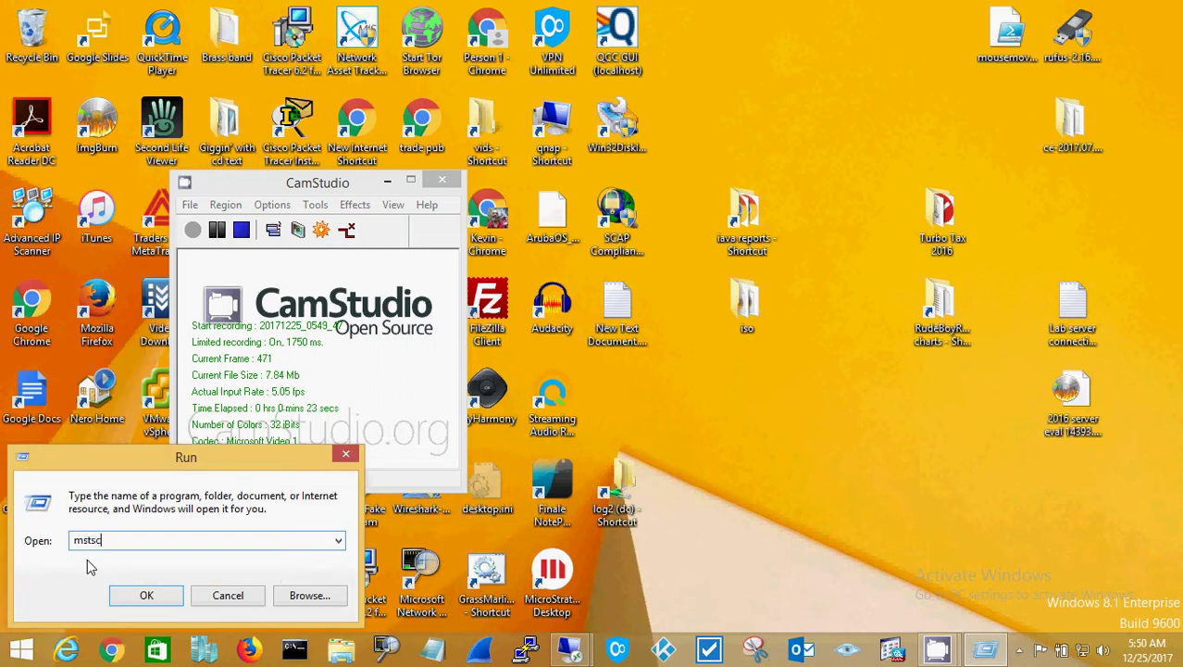
left_click(139, 597)
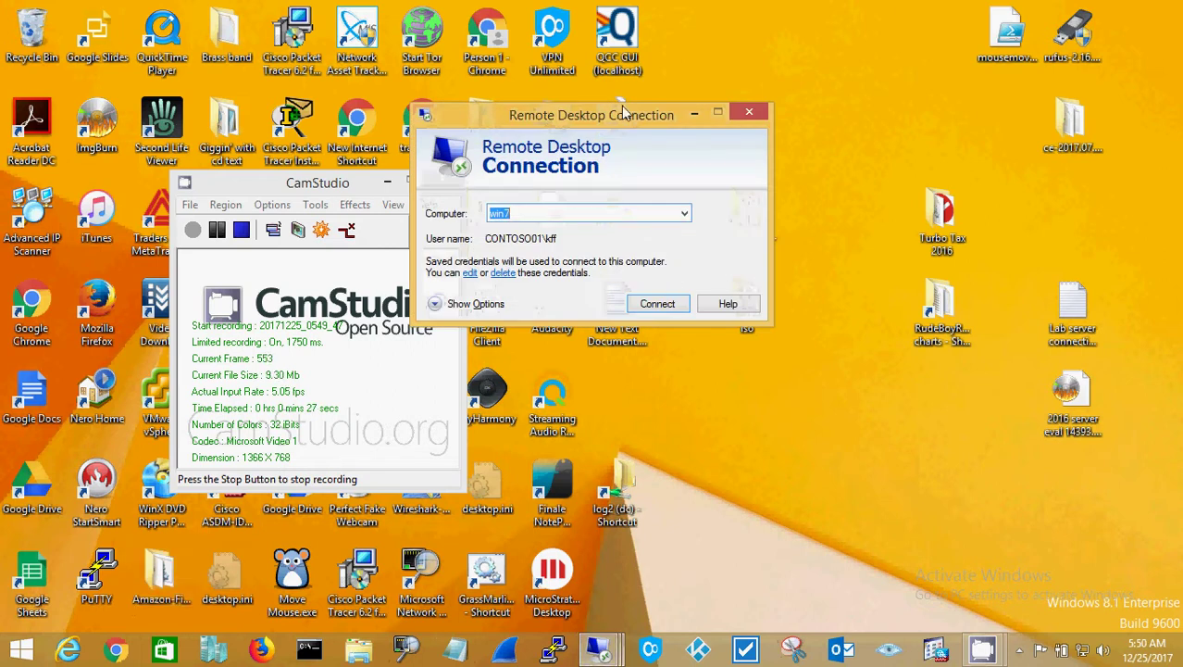
Move the window aside and replace the computer name win7 with dc, discarding contoso01.com
left_click_drag(623, 121, 685, 138)
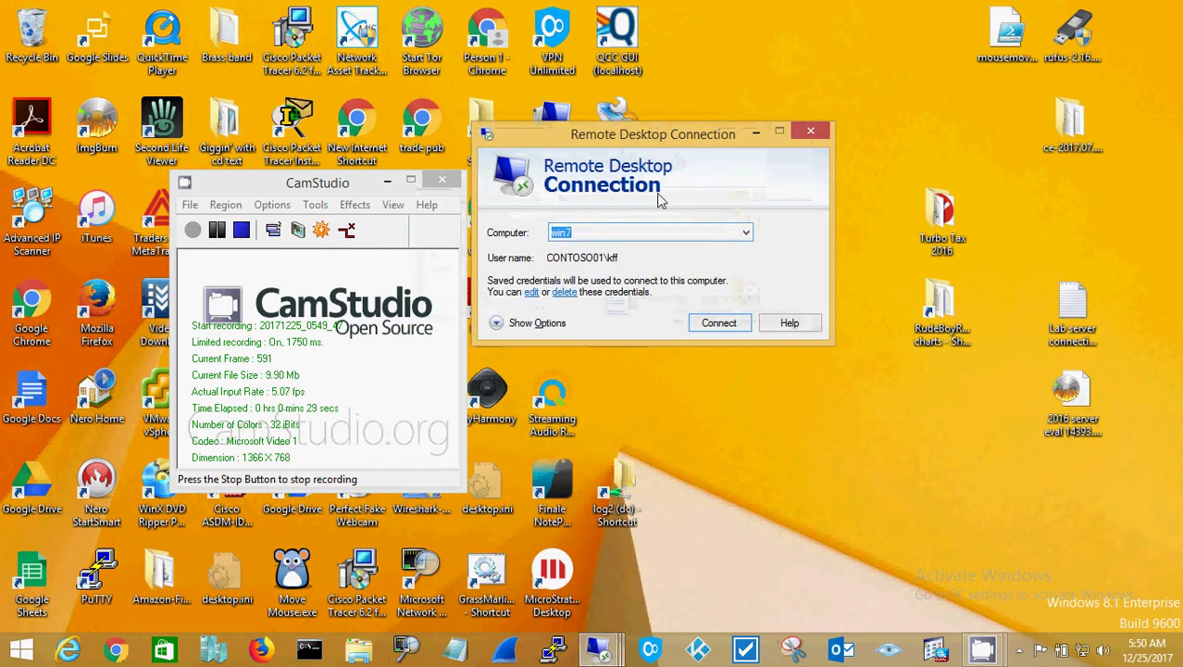
left_click(631, 233)
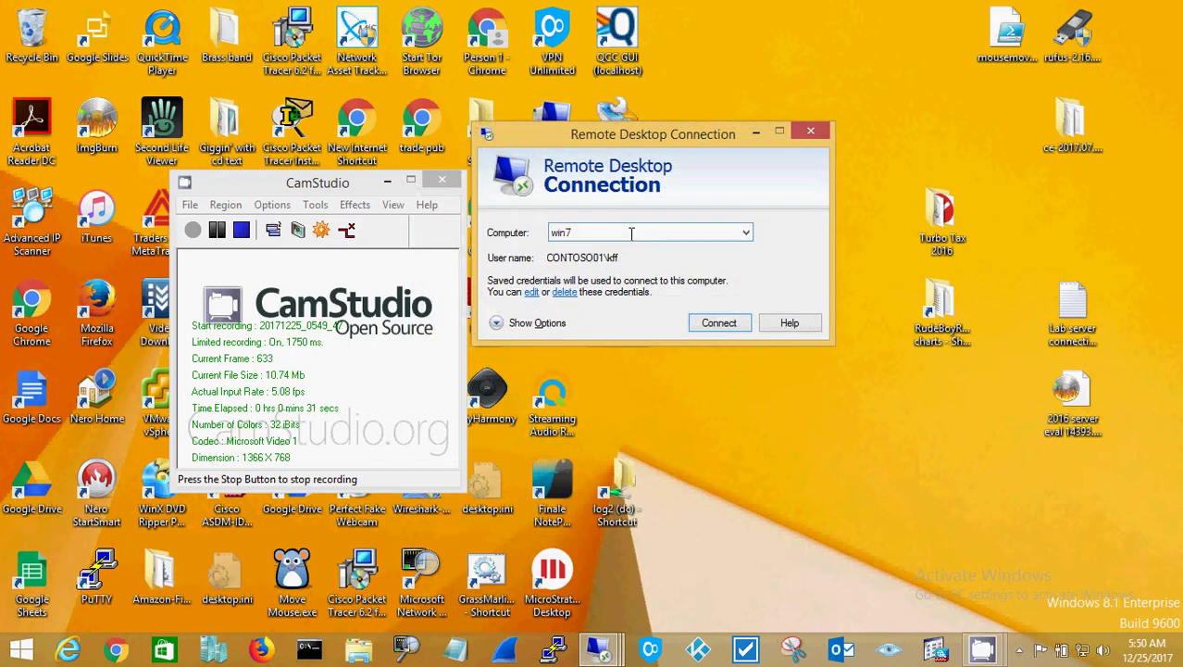
key("BackSpace")
key("BackSpace")
key("BackSpace")
key("BackSpace")
type("contoso")
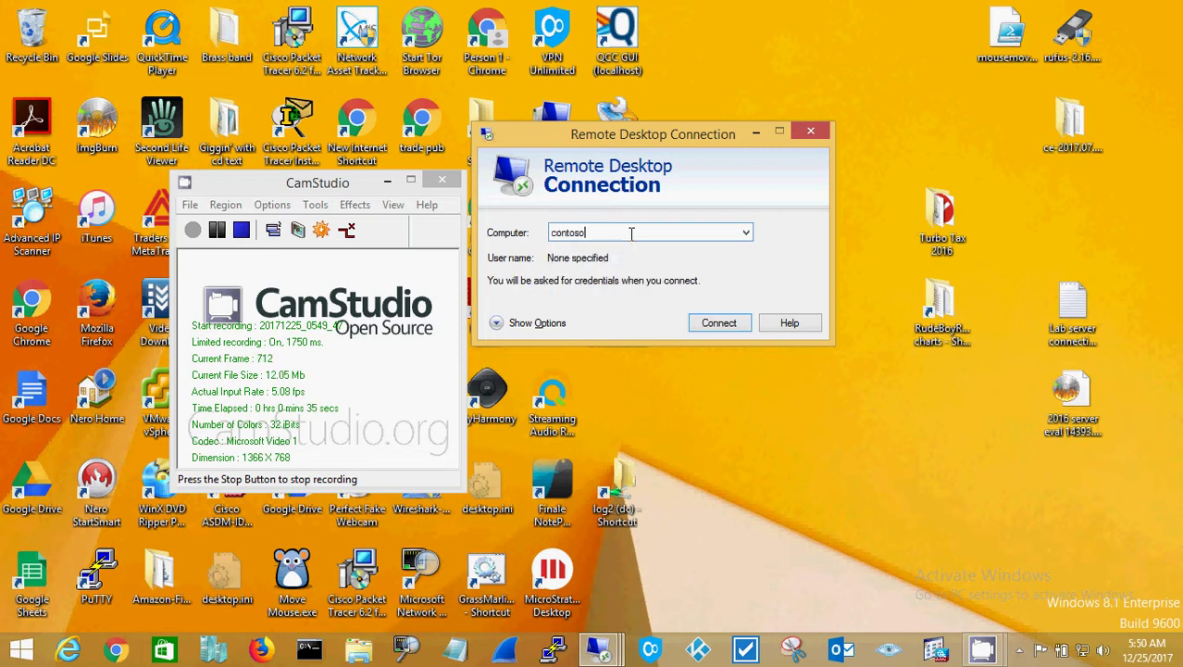
type("01.com.")
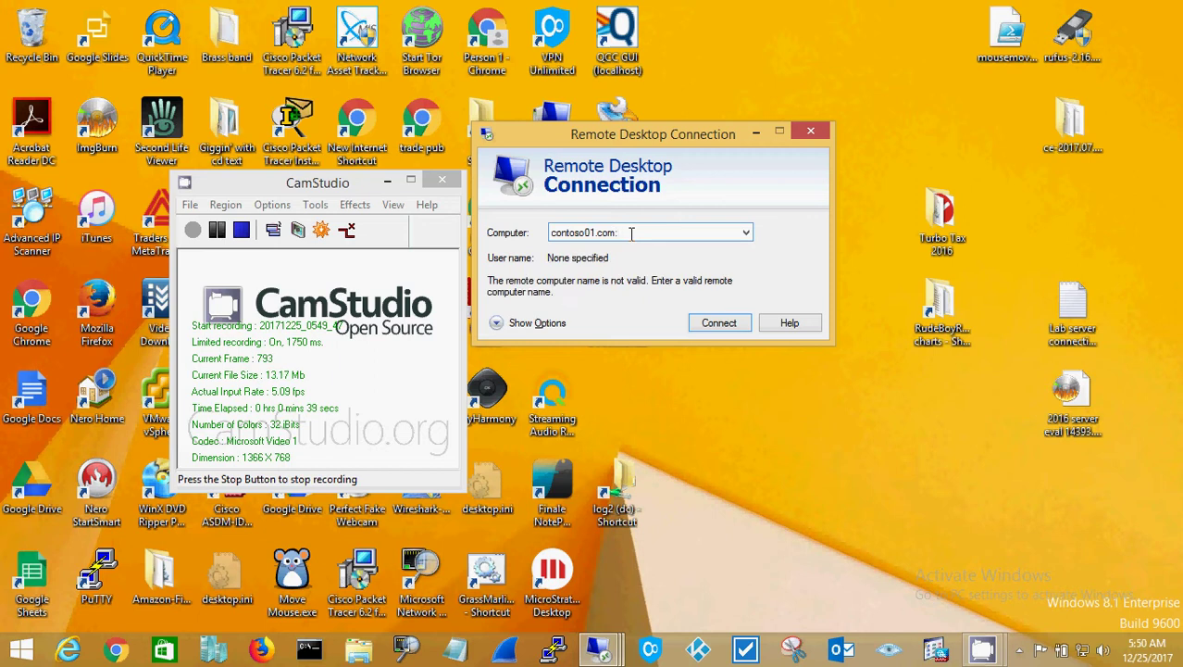
key("BackSpace")
key("BackSpace")
key("BackSpace")
key("BackSpace")
key("BackSpace")
key("BackSpace")
key("BackSpace")
key("BackSpace")
key("BackSpace")
key("BackSpace")
key("BackSpace")
key("BackSpace")
key("BackSpace")
key("BackSpace")
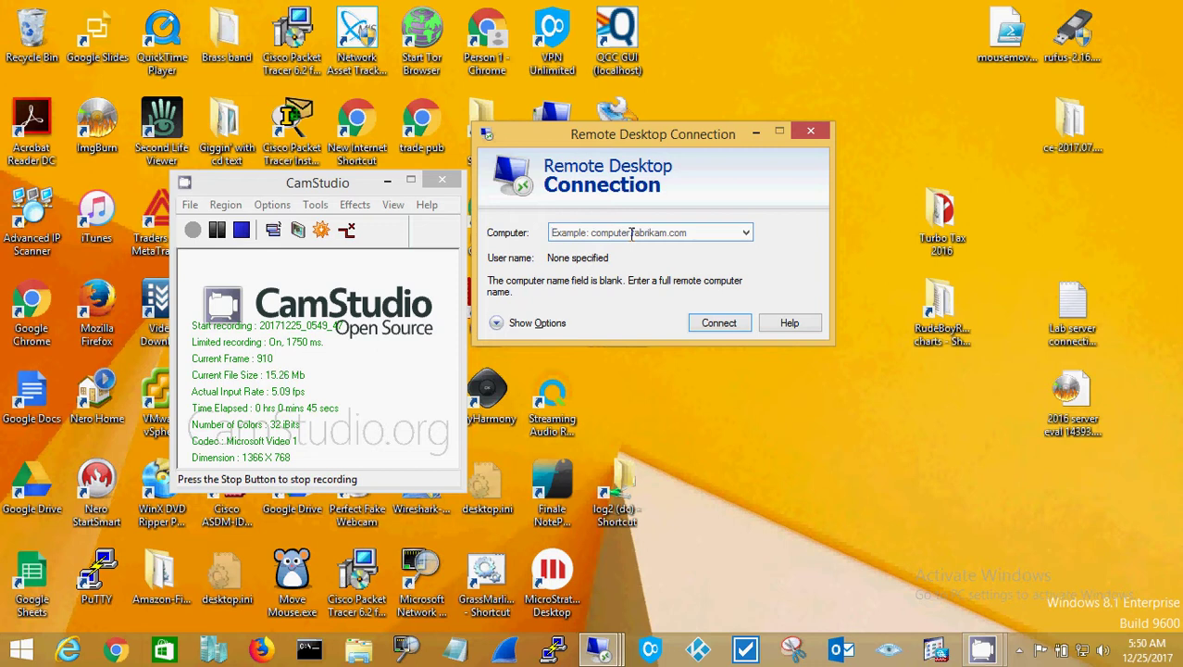
type("dc")
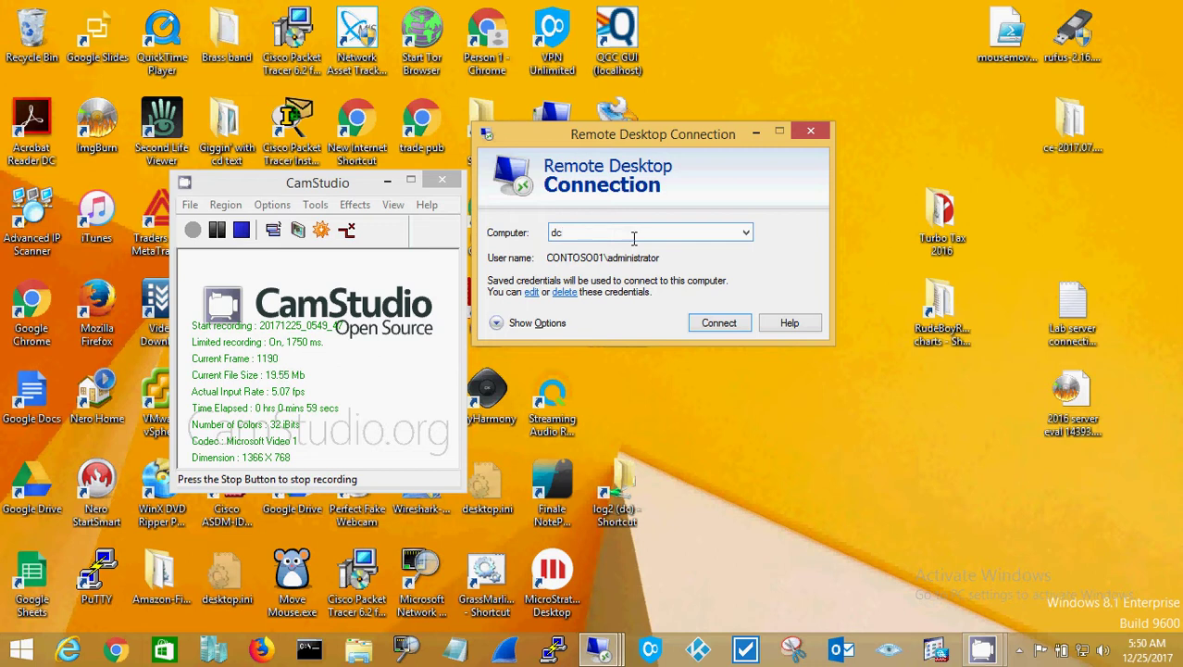
Connect to dc and close it, try fs, then enter studentdc as the computer
left_click(712, 330)
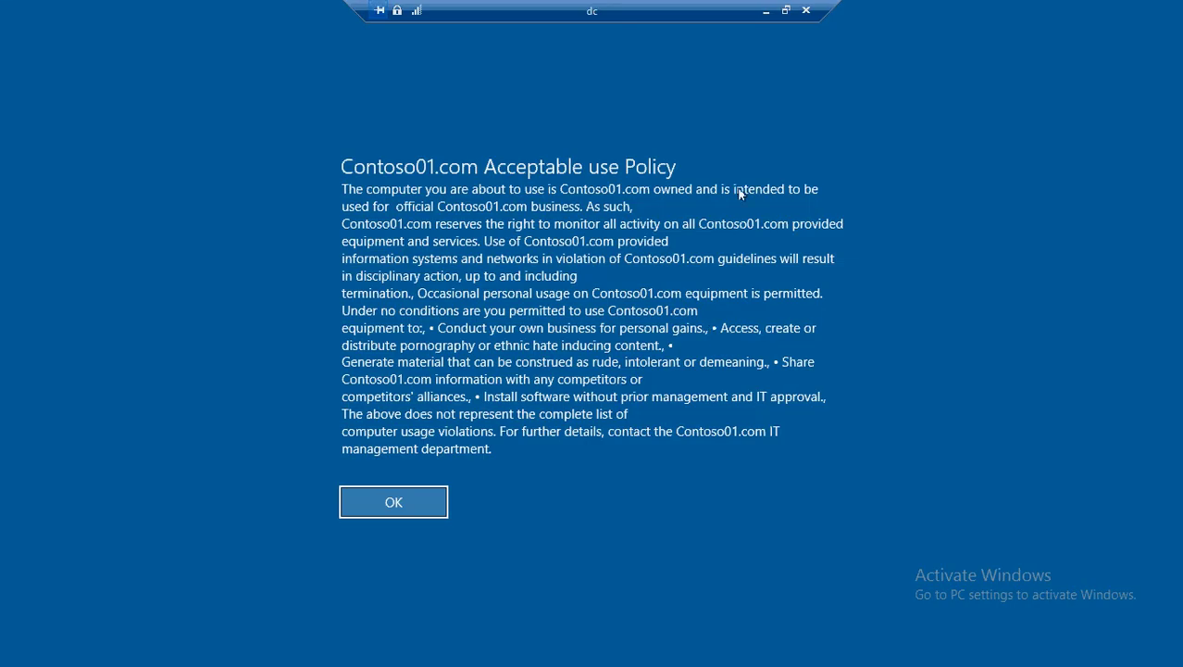
left_click(805, 10)
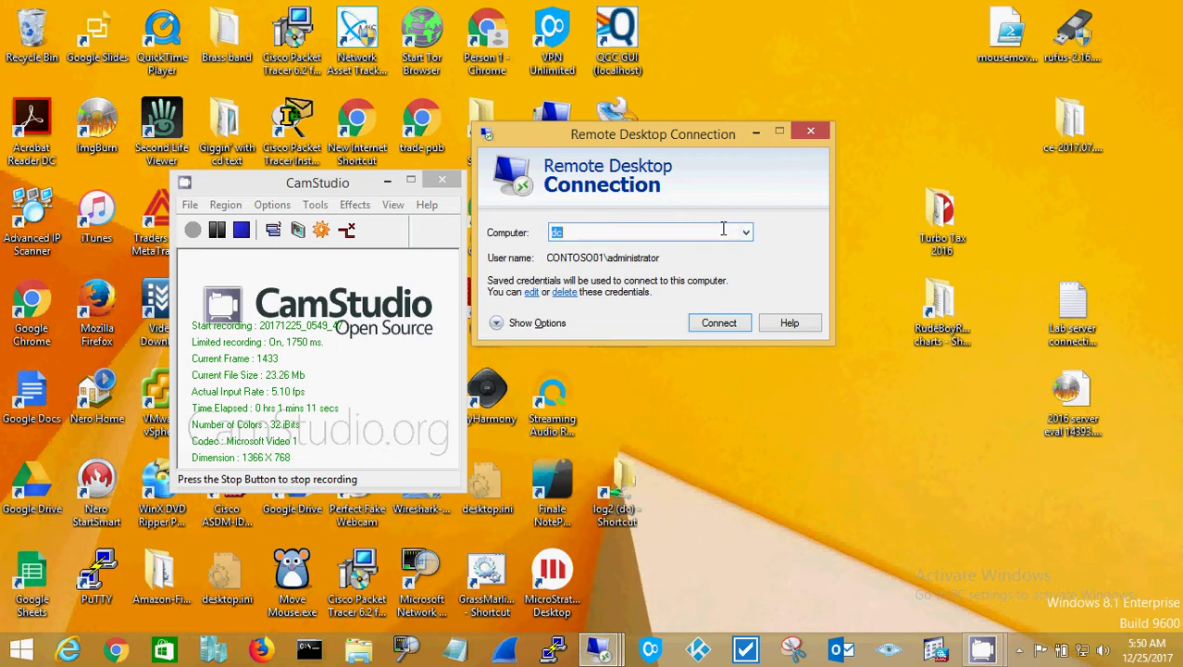
type("fs")
left_click(721, 322)
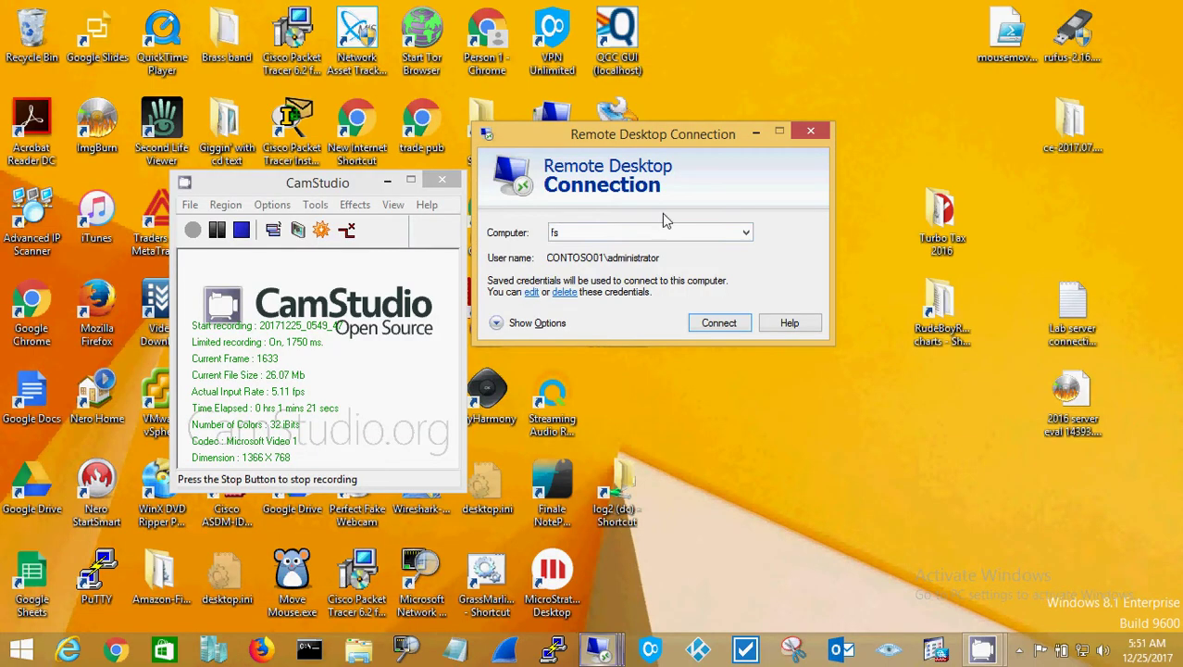
key("BackSpace")
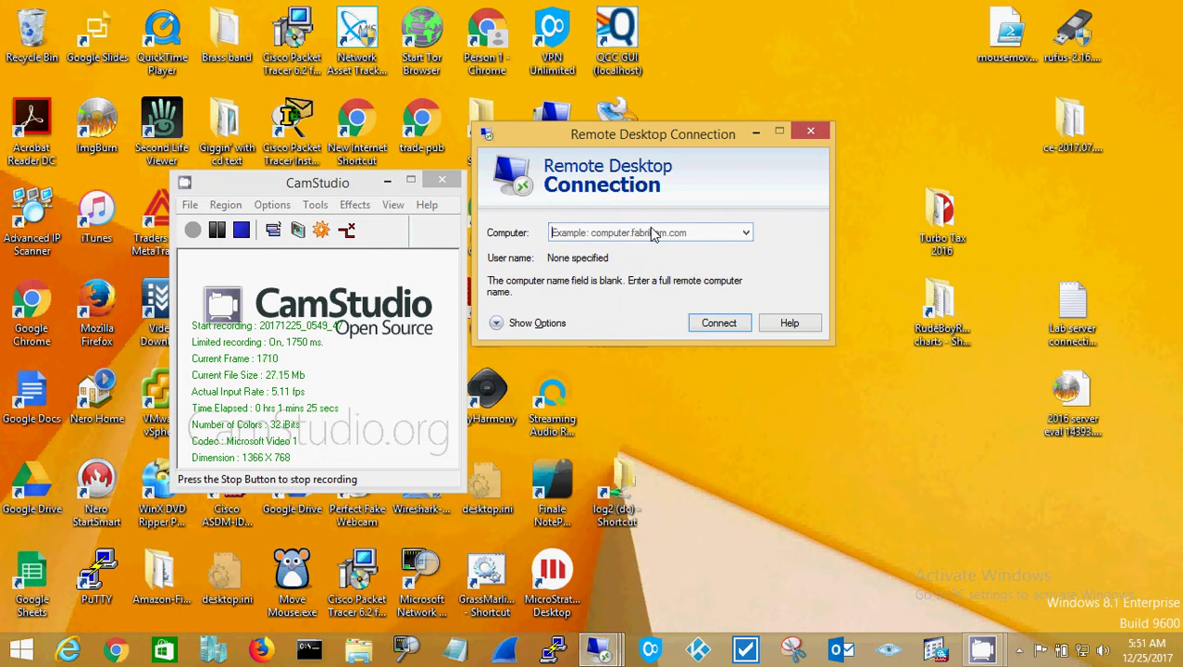
type("studentdc")
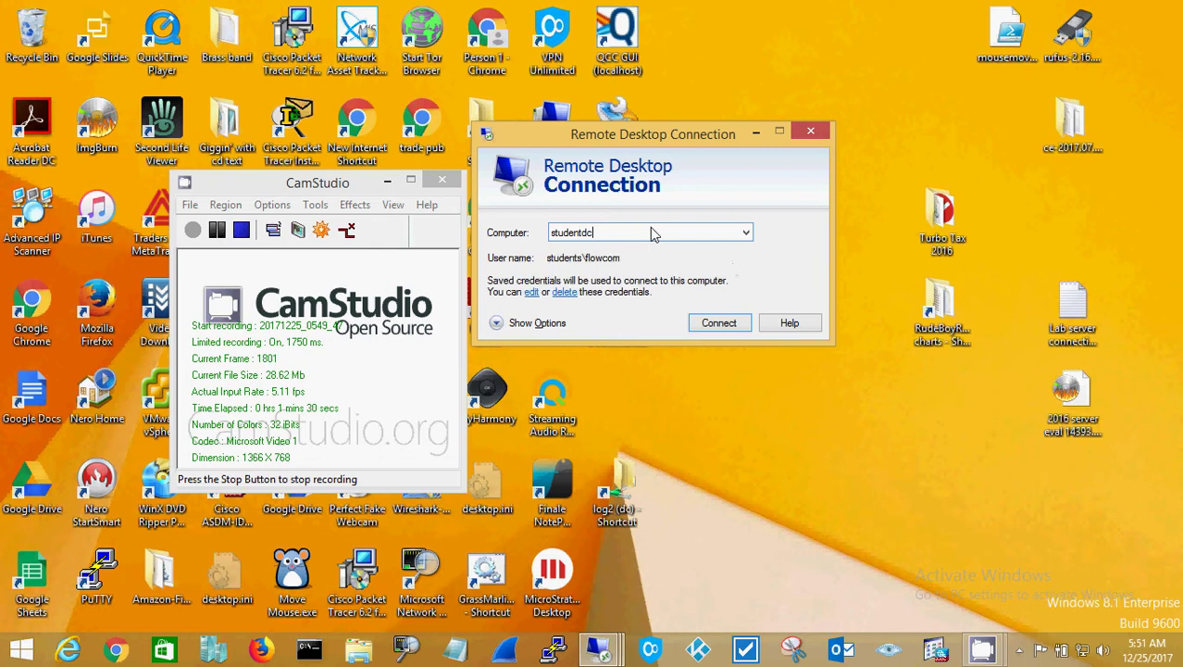
Connect to studentdc and choose to sign in with a different account
left_click(706, 329)
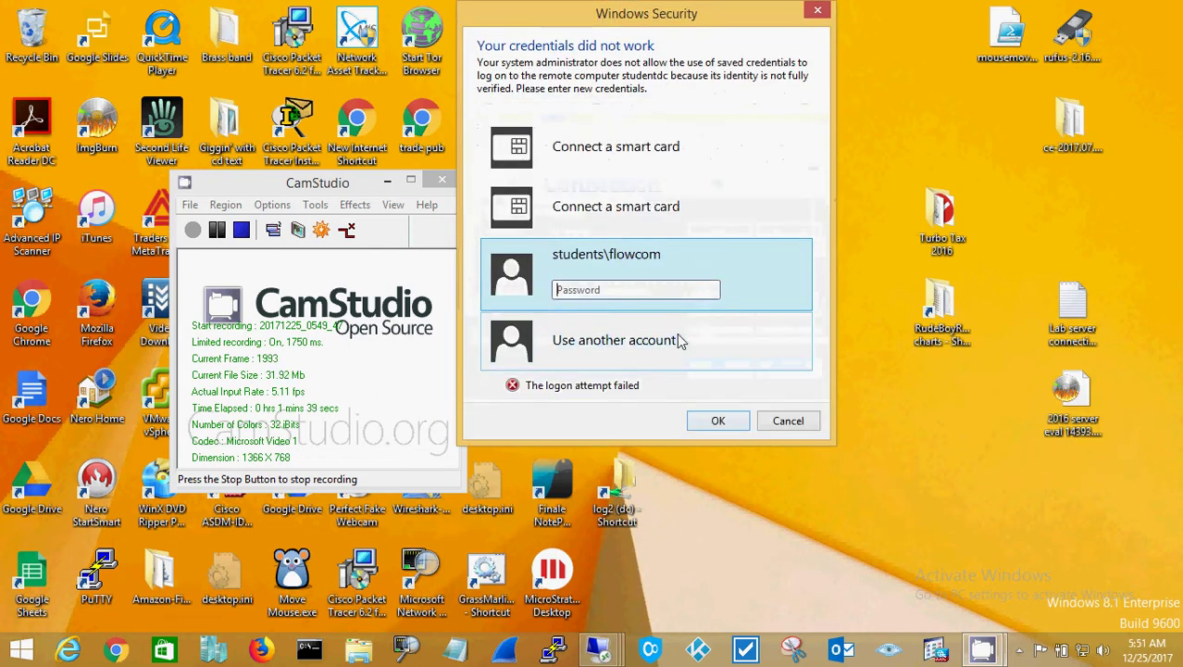
left_click(669, 342)
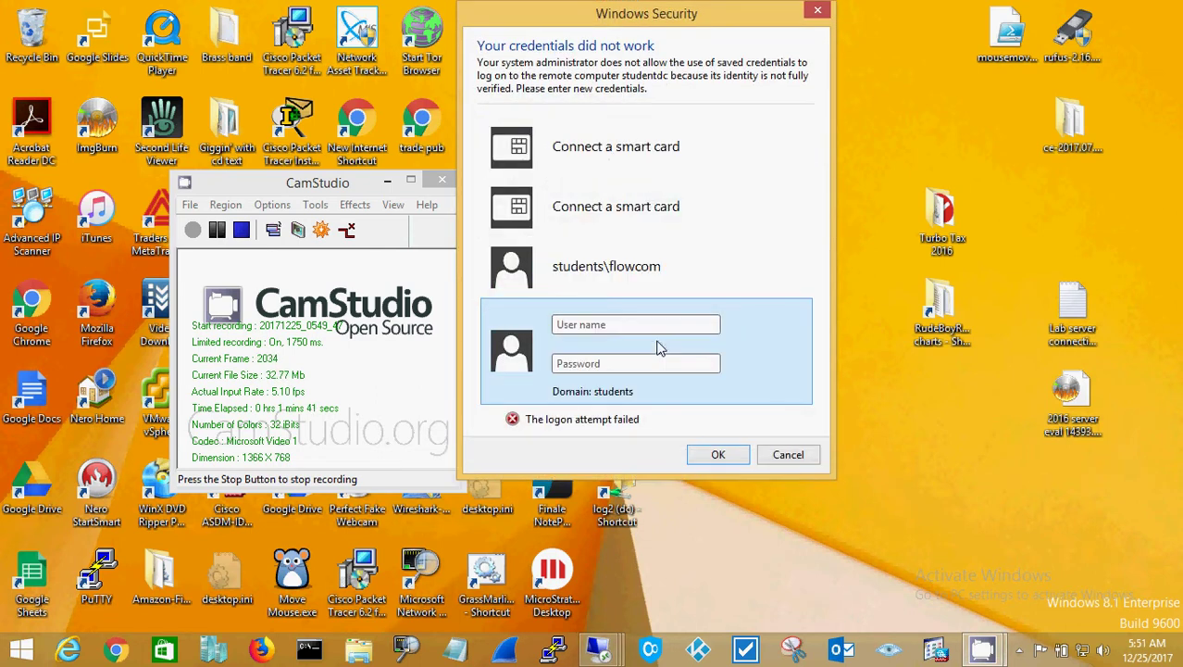
left_click(646, 325)
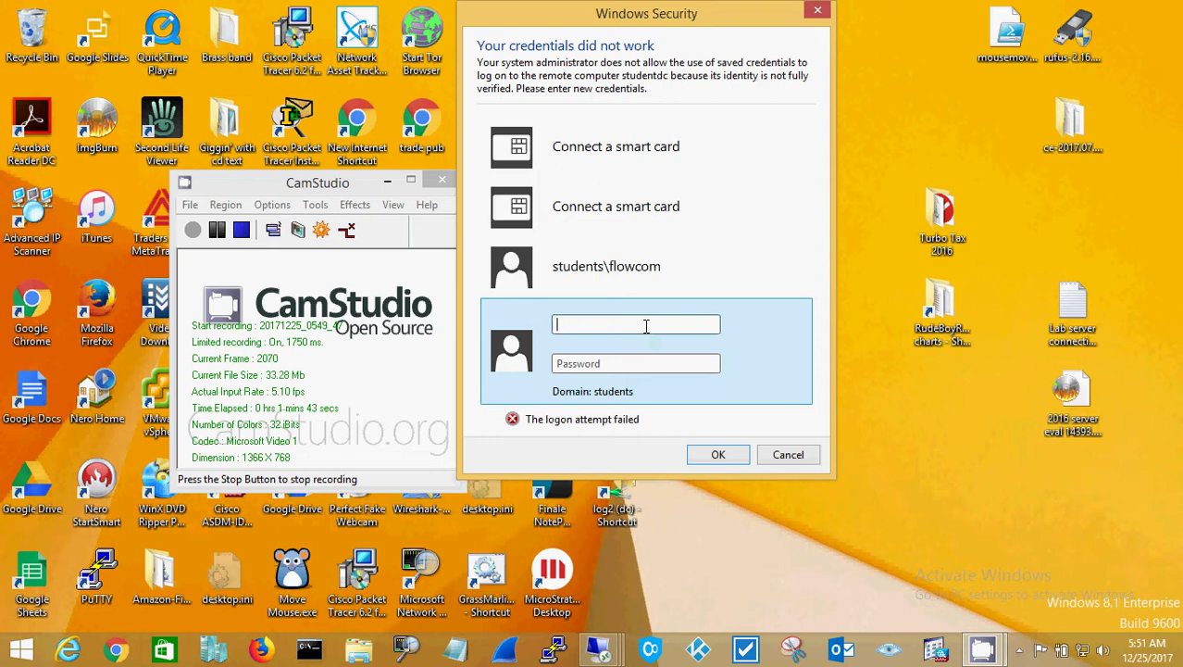
type("contoso01\\")
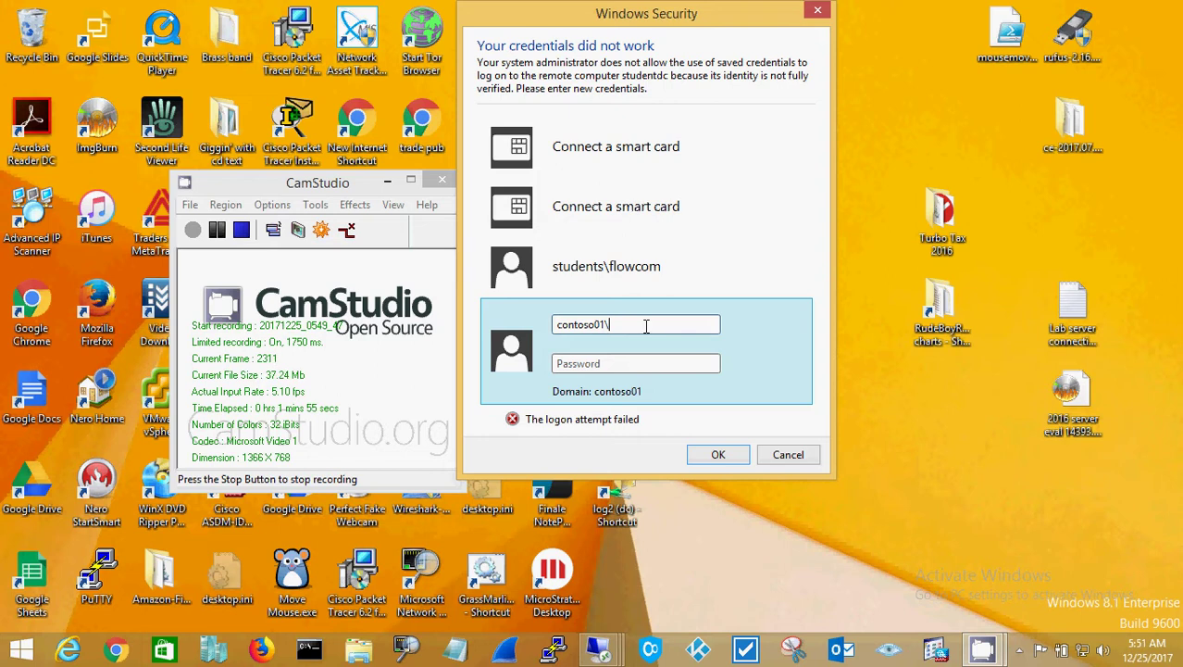
Enter the student domain user name and the account password
key("BackSpace")
key("BackSpace")
key("BackSpace")
key("BackSpace")
key("BackSpace")
key("BackSpace")
key("BackSpace")
key("BackSpace")
key("BackSpace")
key("BackSpace")
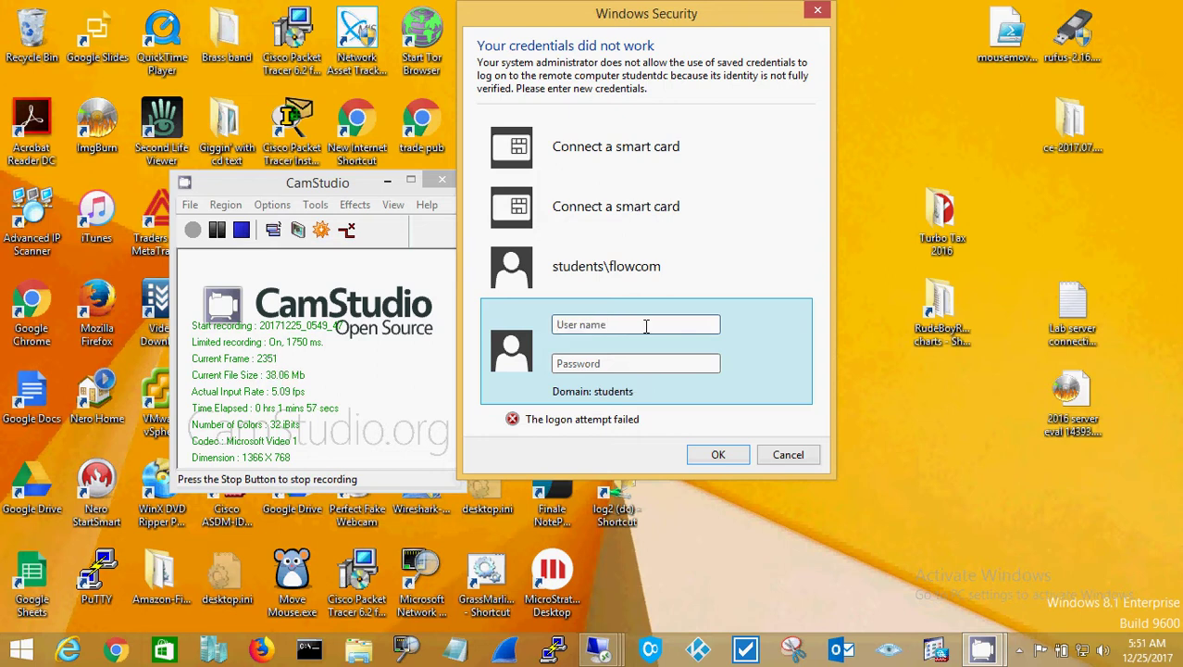
type("students\\flowcom")
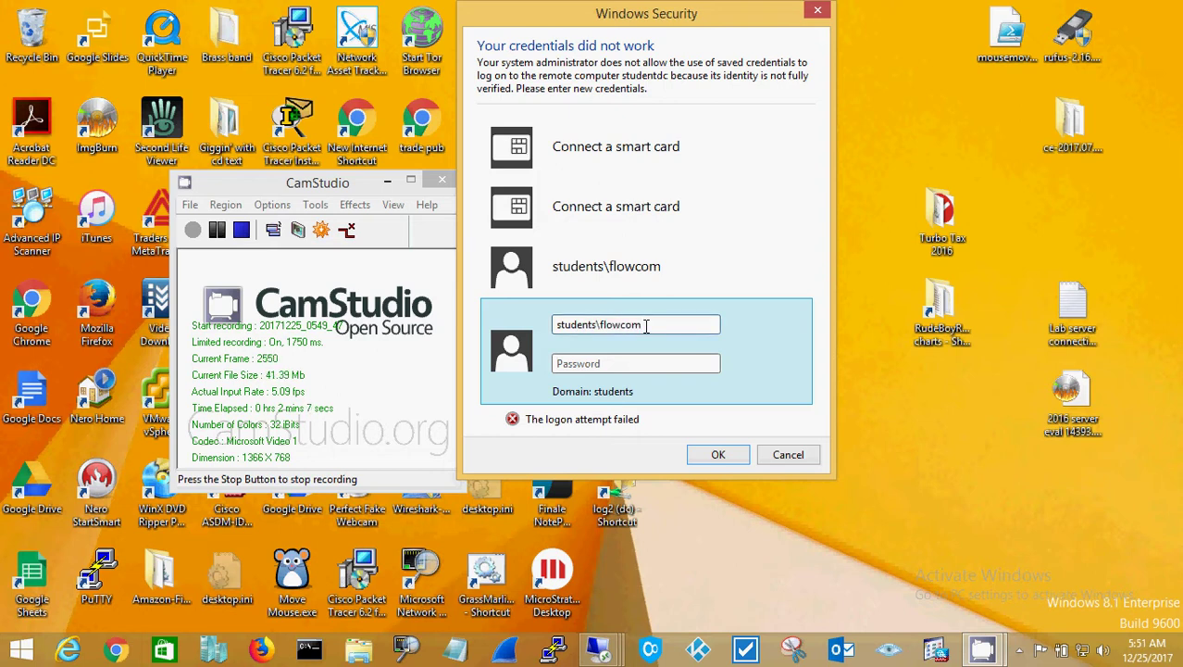
key("Tab")
type("••••••••••••")
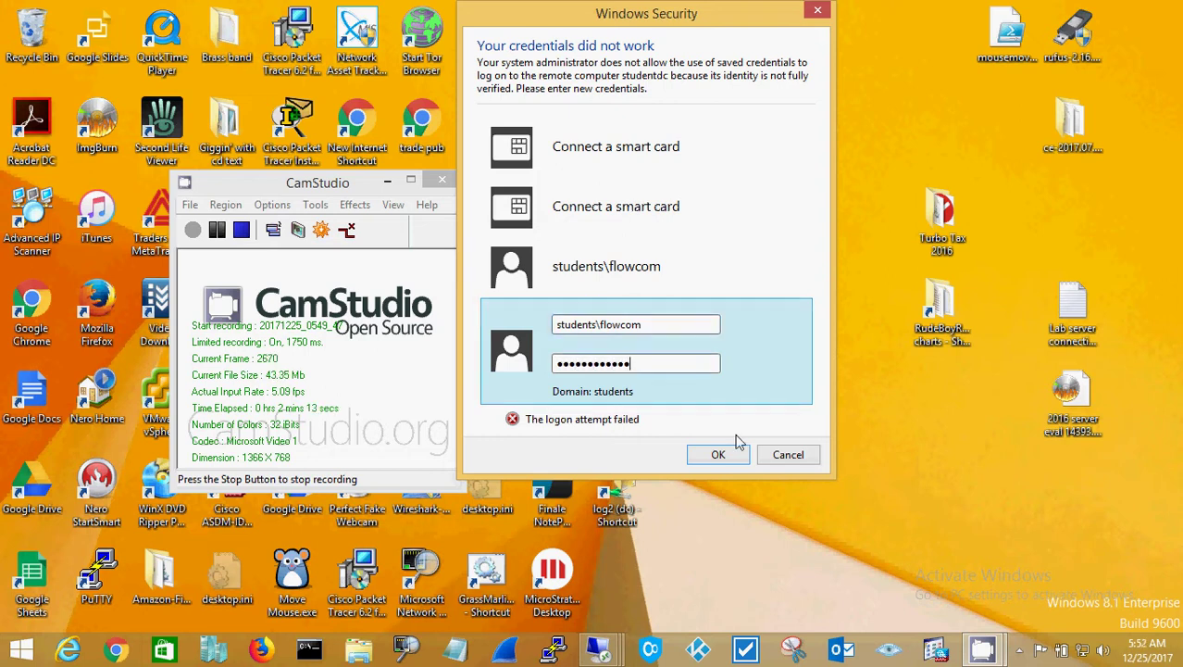
Submit the credentials, accept the certificate warning, and acknowledge the Acceptable Use Policy notice
left_click(715, 454)
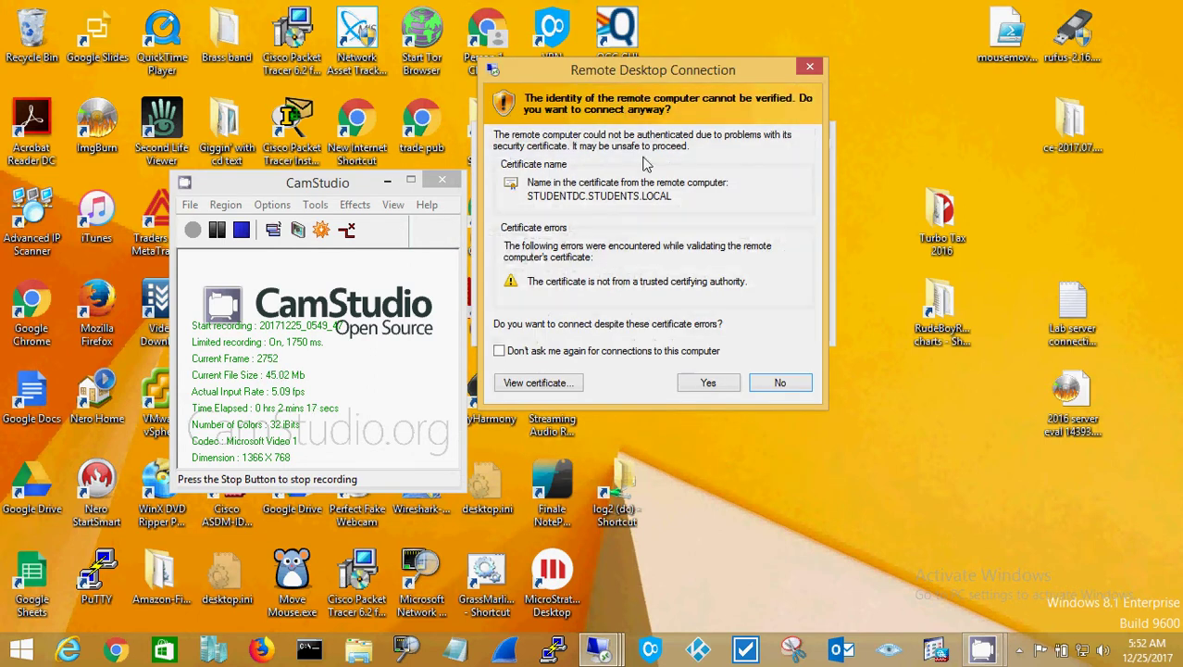
left_click(702, 382)
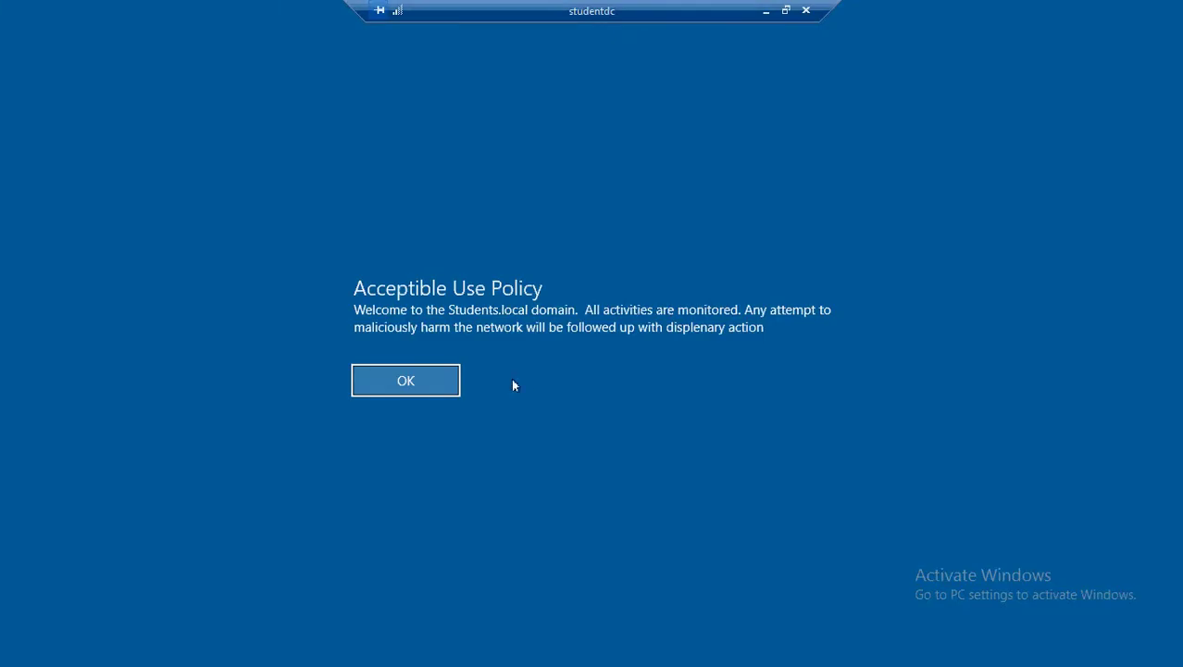
left_click(390, 382)
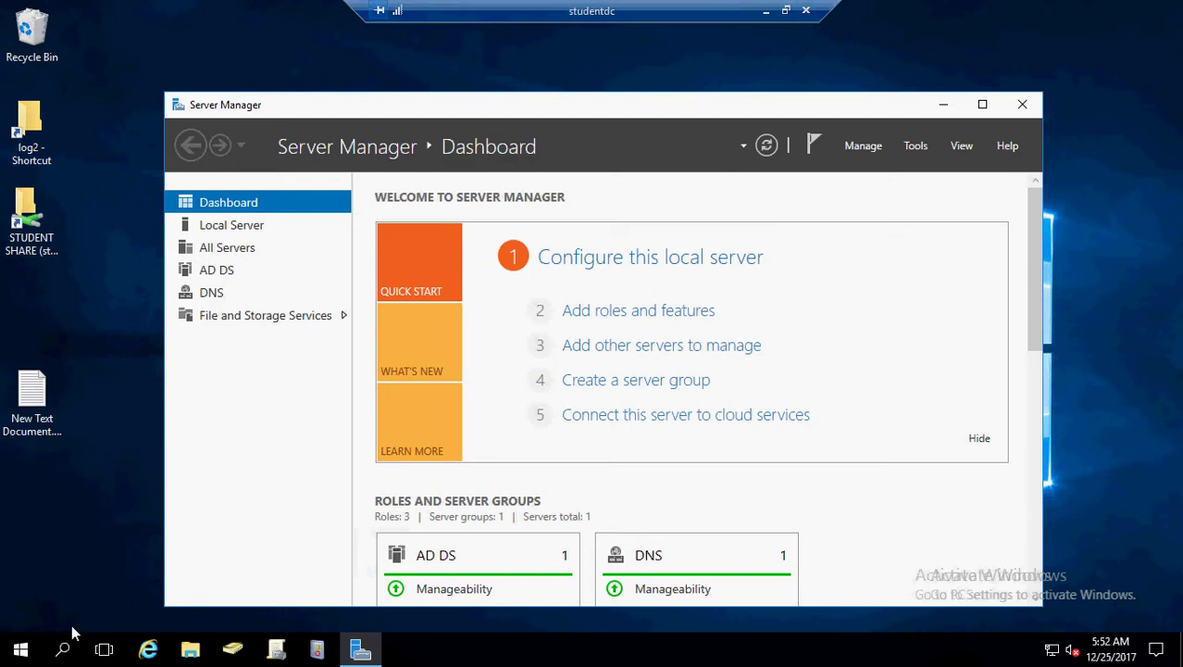
Sign out of the studentdc server session via the Start button's Shut down or sign out menu
left_click(18, 654)
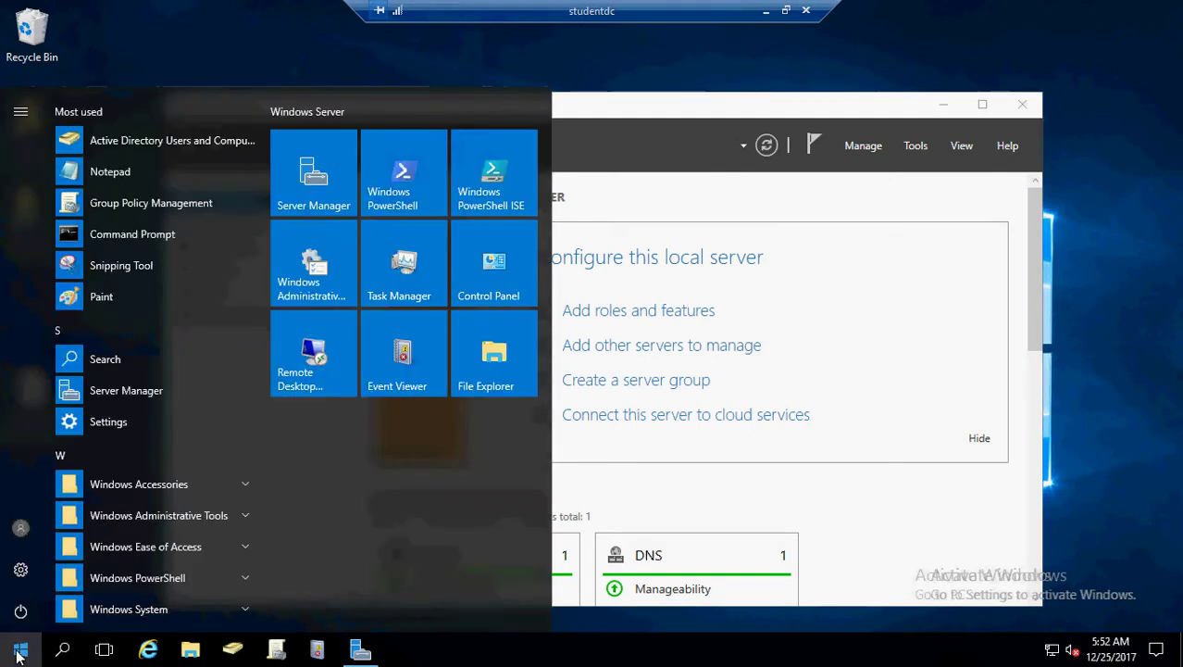
right_click(18, 654)
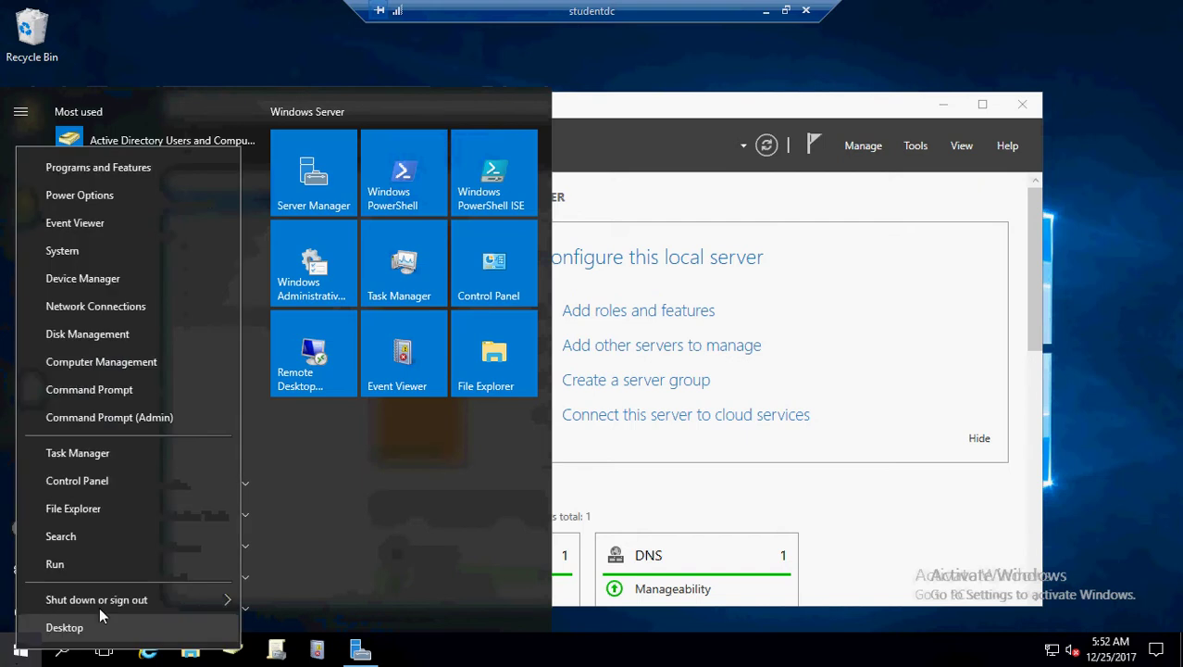
mouse_move(114, 602)
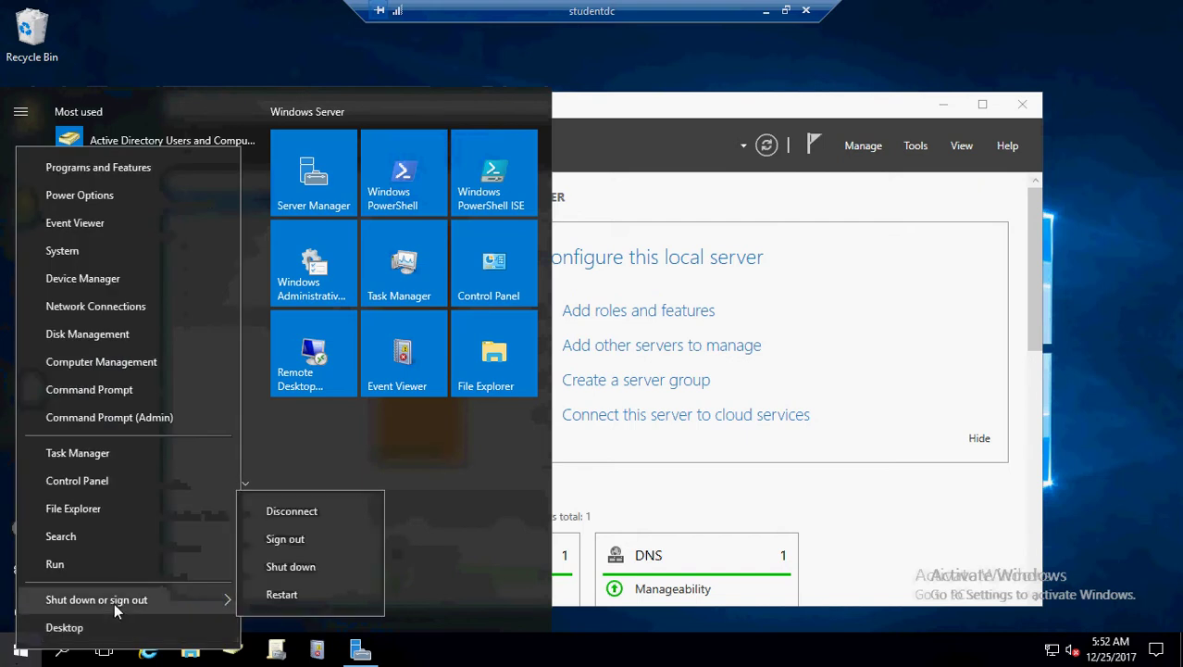
left_click(293, 549)
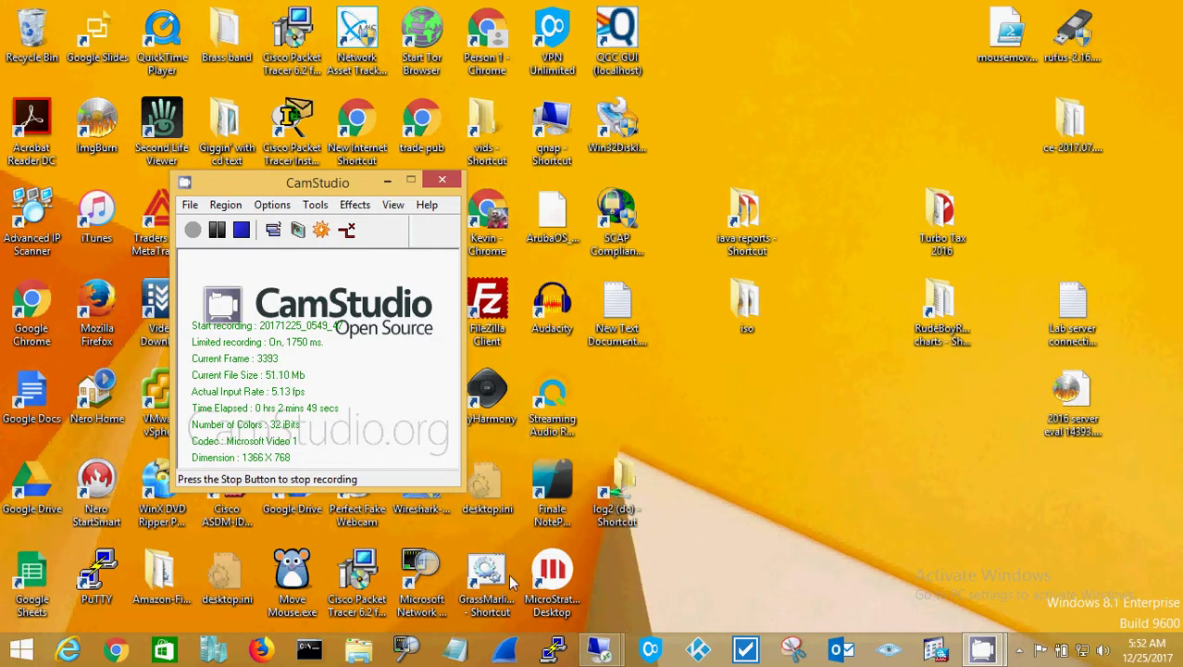
Open a new Remote Desktop Connection from the taskbar jump list and connect to studentdc
right_click(602, 651)
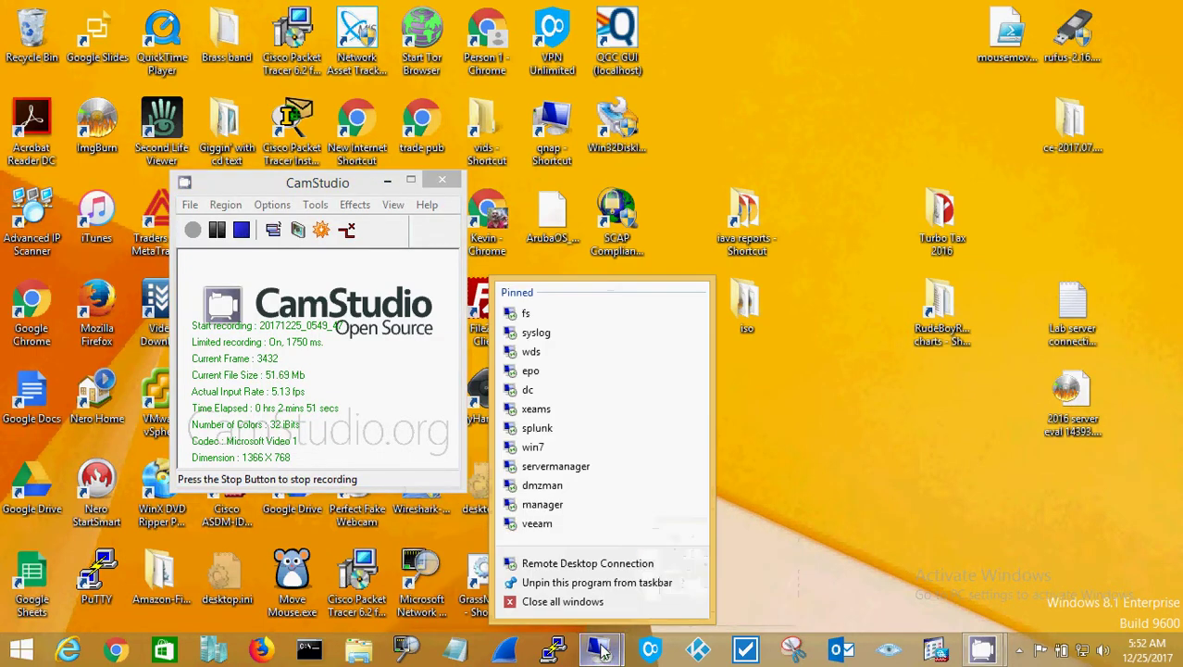
left_click(579, 564)
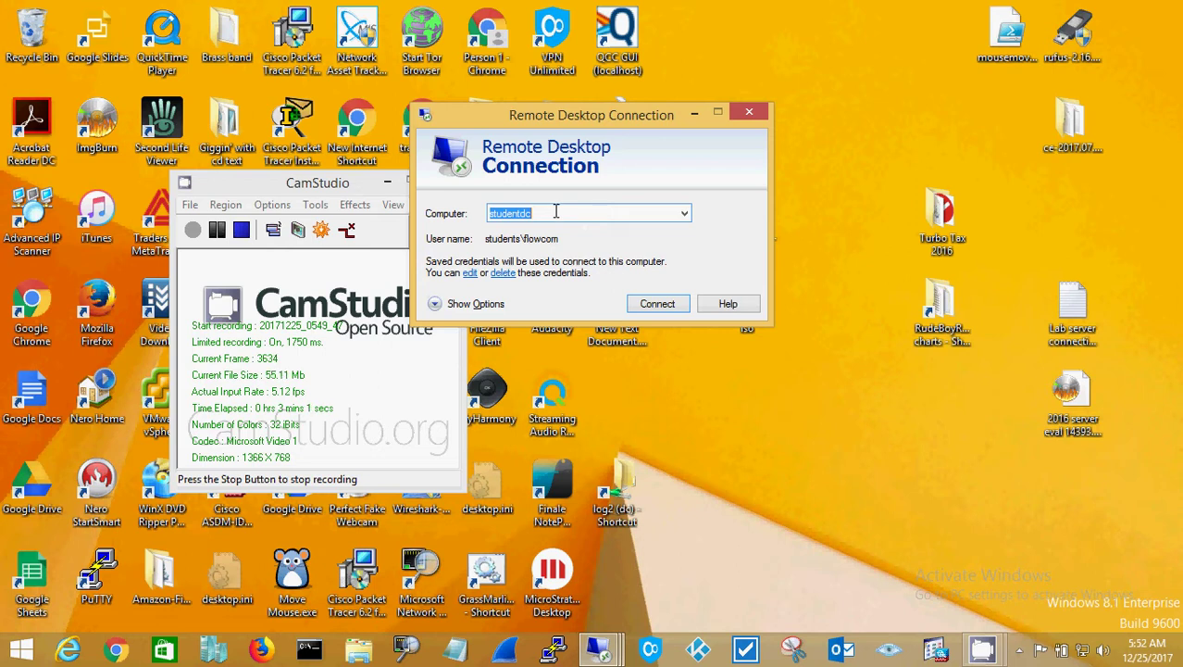
left_click(654, 305)
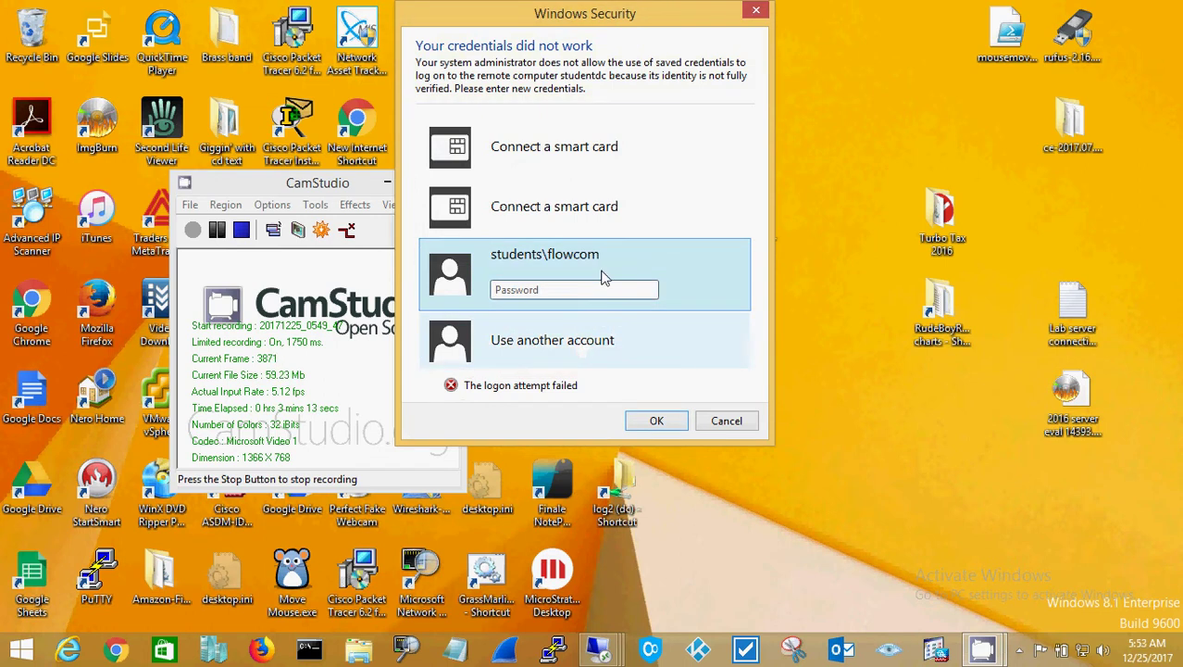
Enter the account password in the credential prompt and submit it
left_click(530, 288)
type("••••")
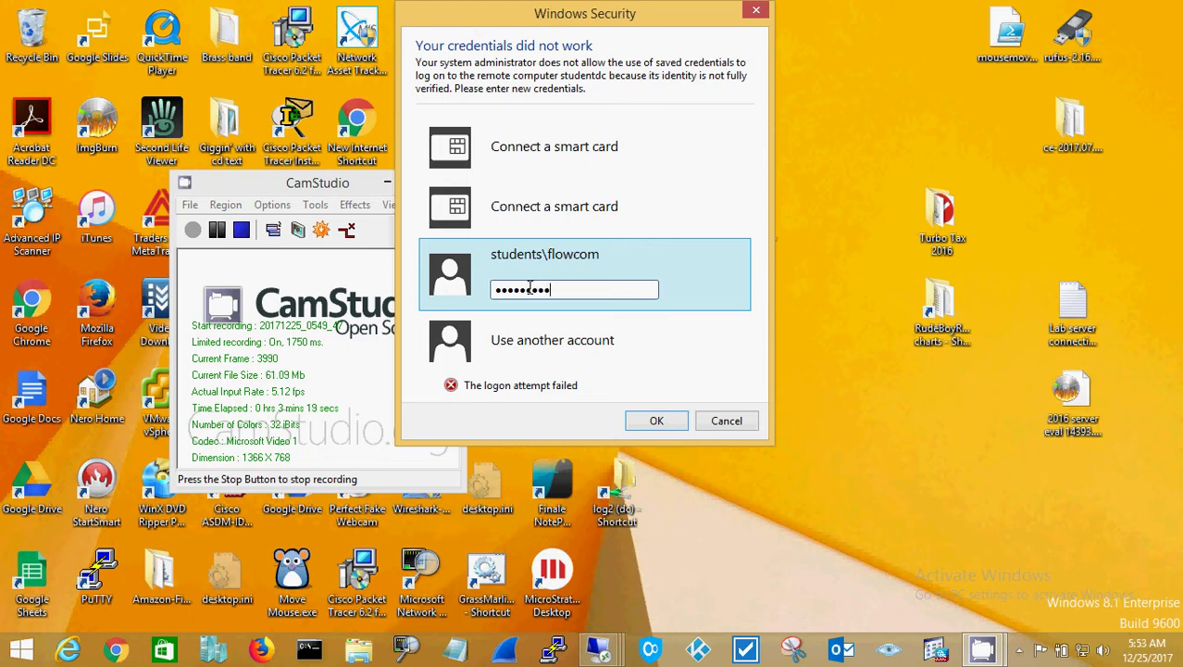
type("••")
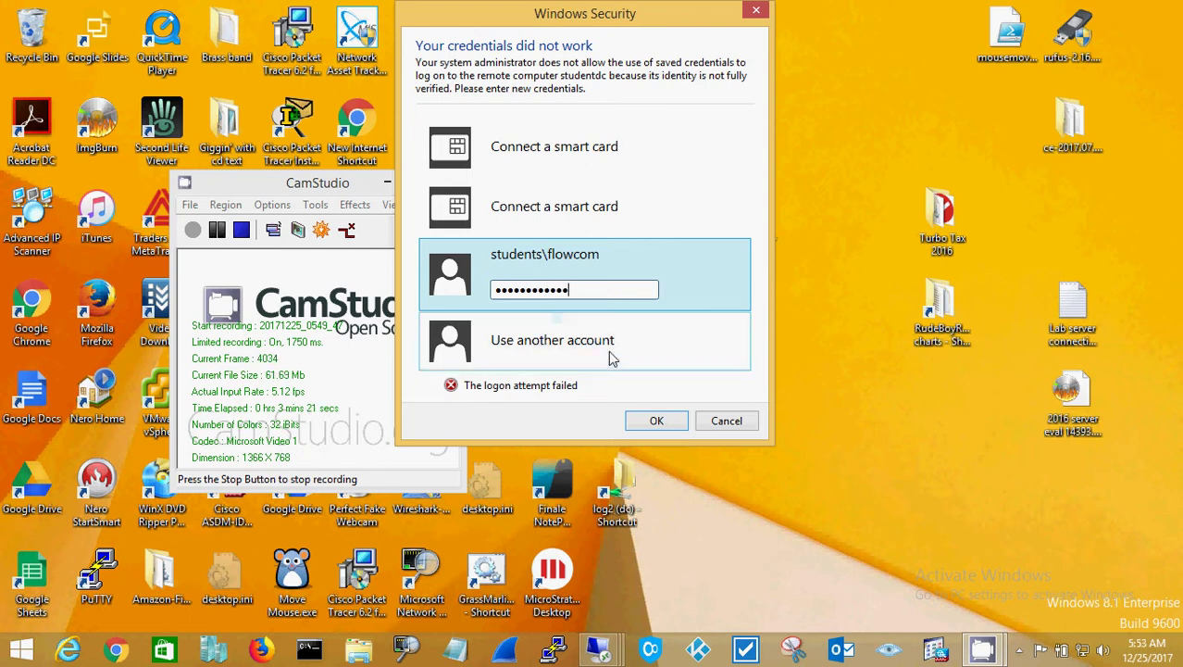
left_click(648, 421)
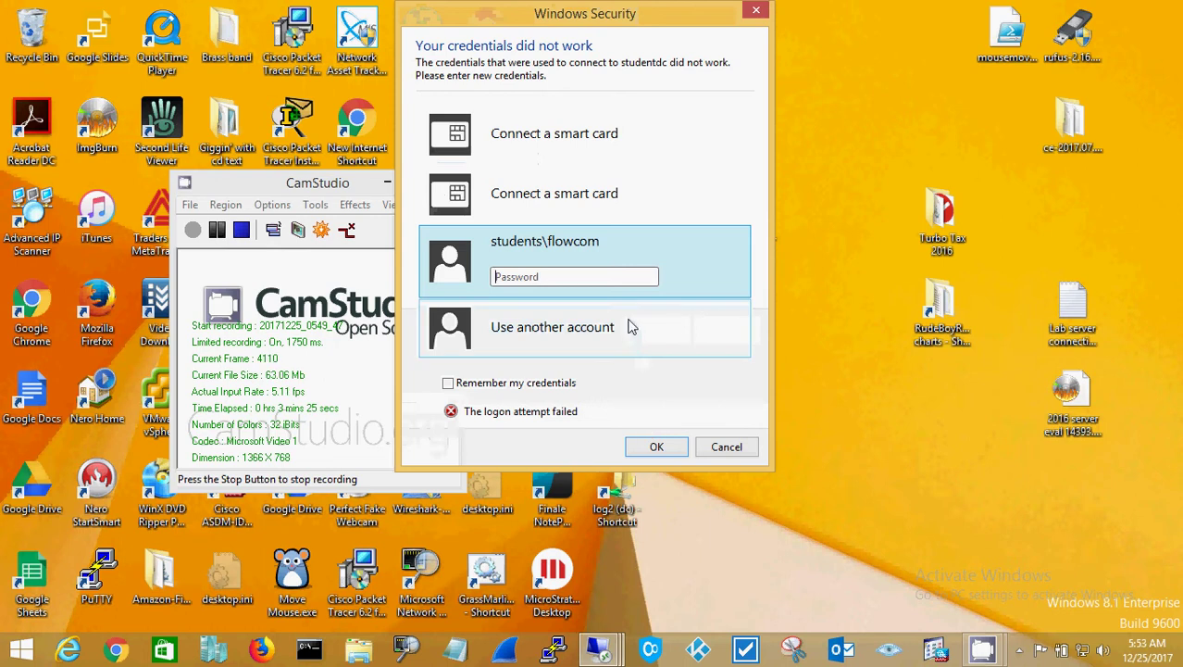
Retype the full password in the new prompt and submit it again
left_click(618, 278)
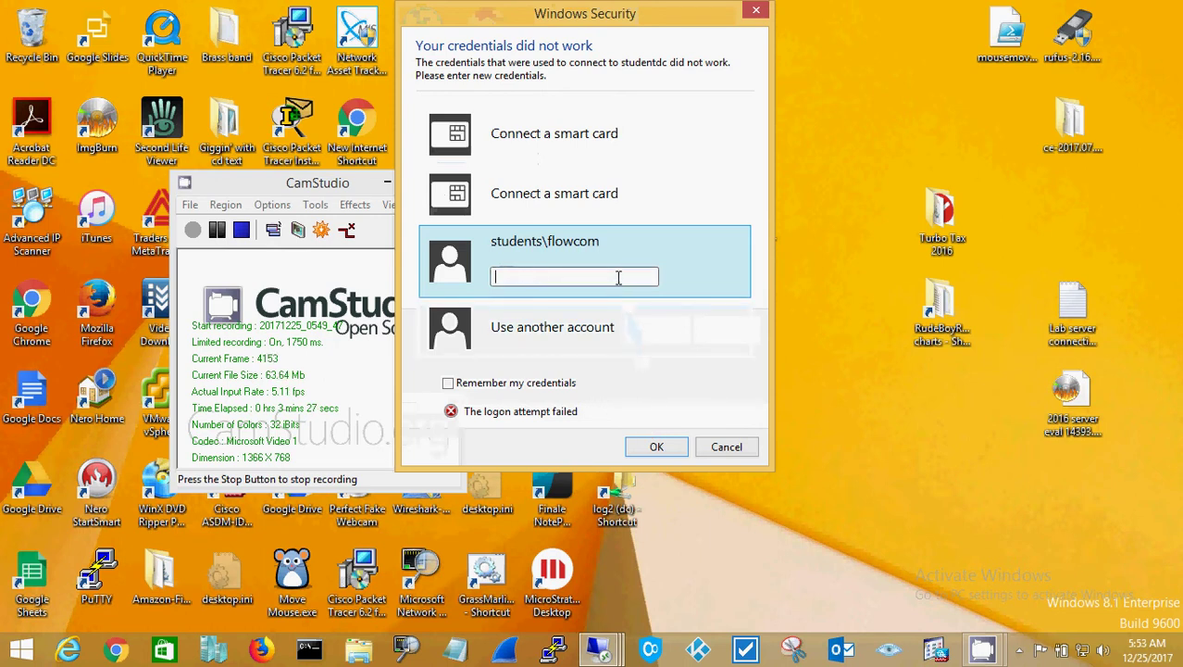
type("••••••")
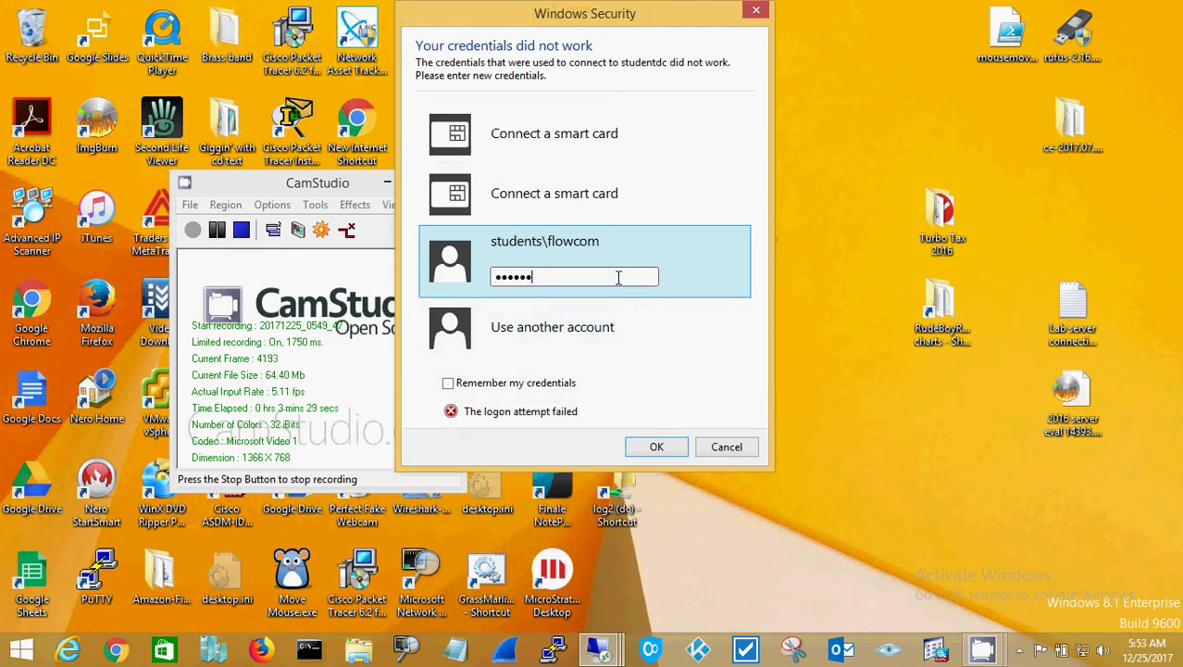
type("••••••")
left_click(656, 446)
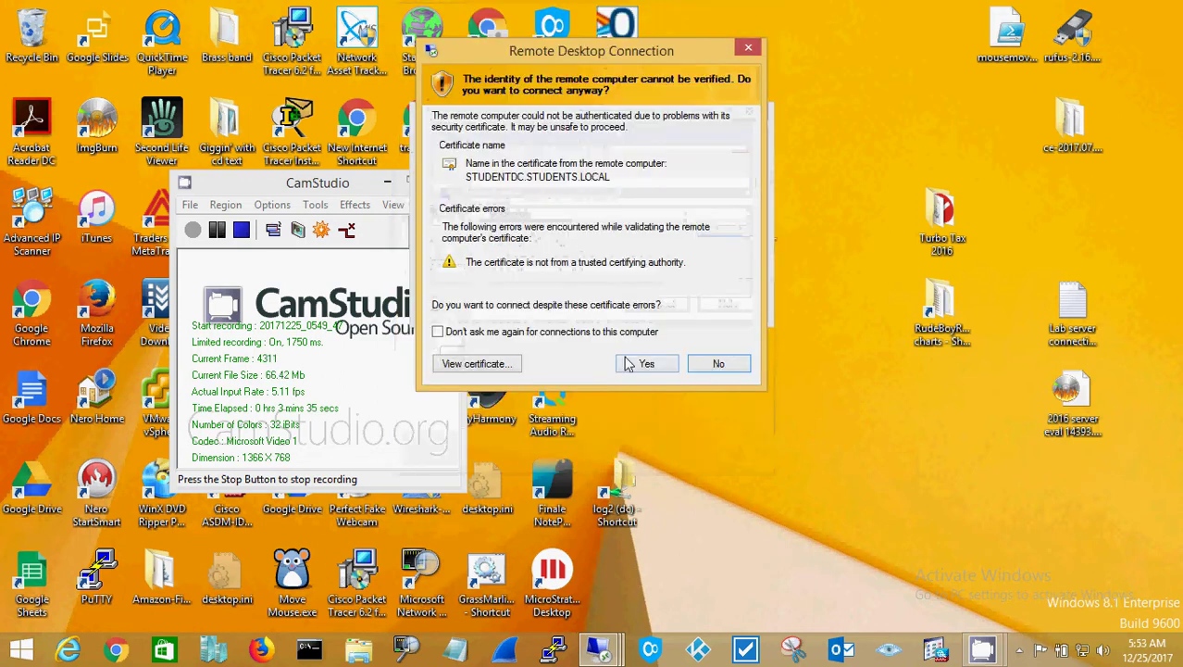
Turn on 'Don't ask me again' for this computer's certificate warning and connect
left_click(624, 334)
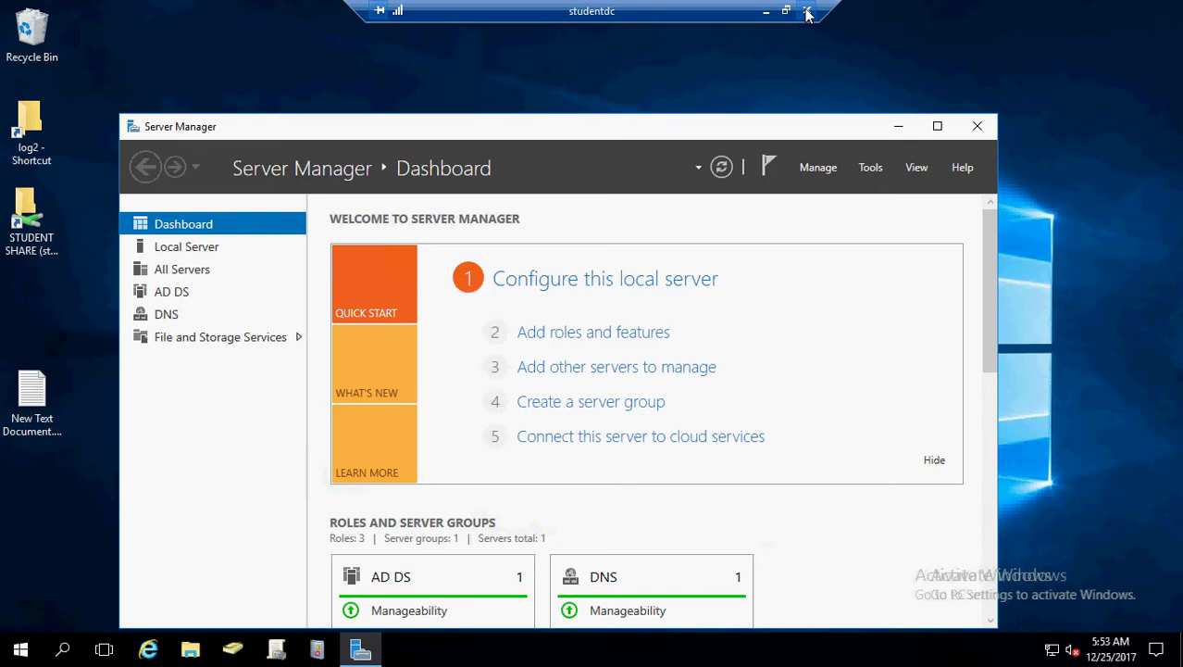
Close the studentdc session using the X on the Remote Desktop connection bar
left_click(806, 11)
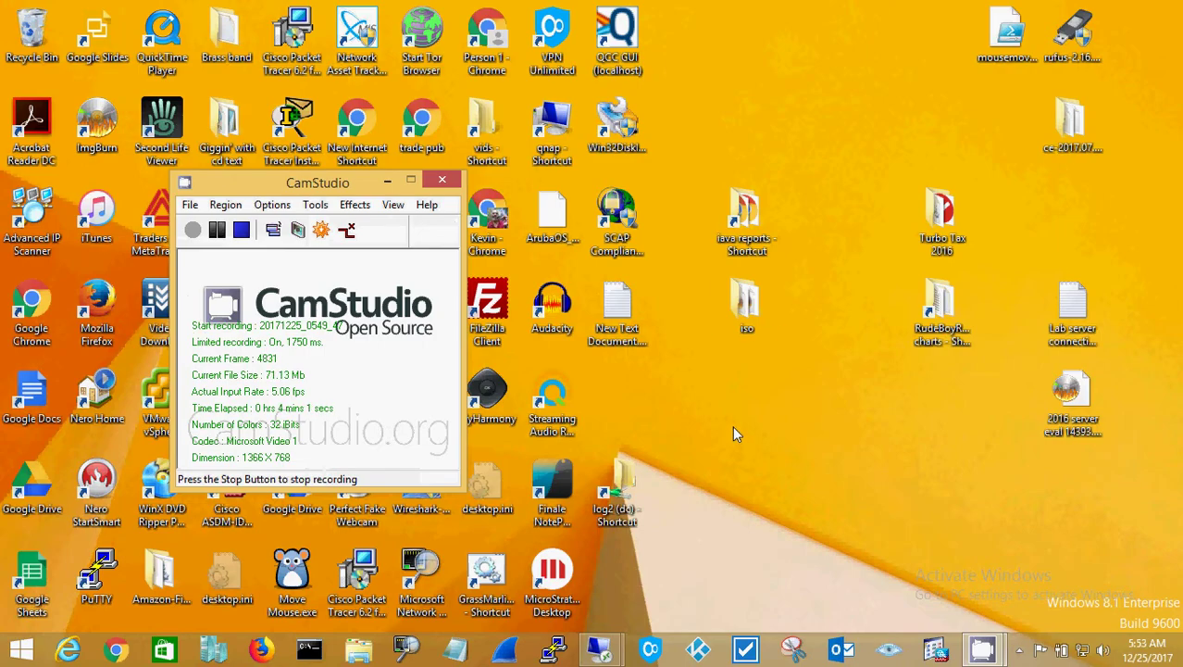